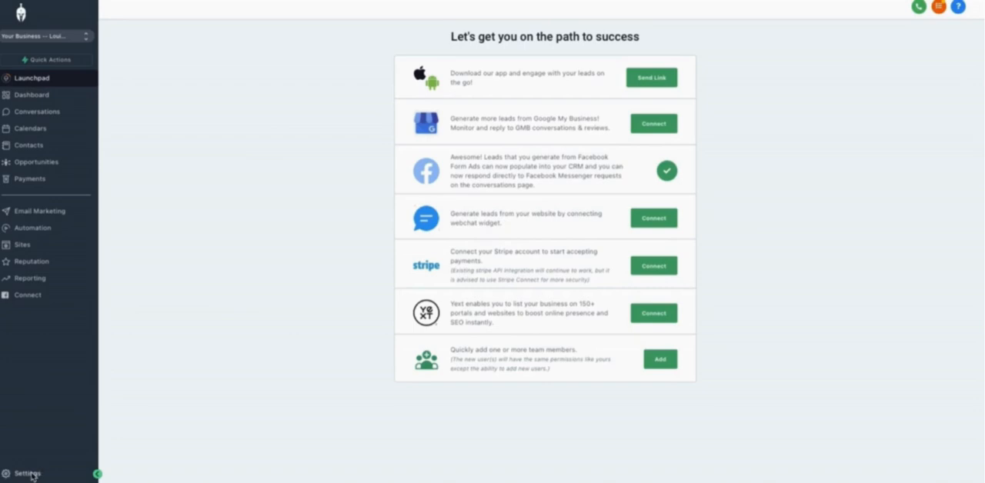
# Open the Add Domain form in the domain settings and highlight its note about the required A and CNAME records.
pyautogui.click(31, 474)
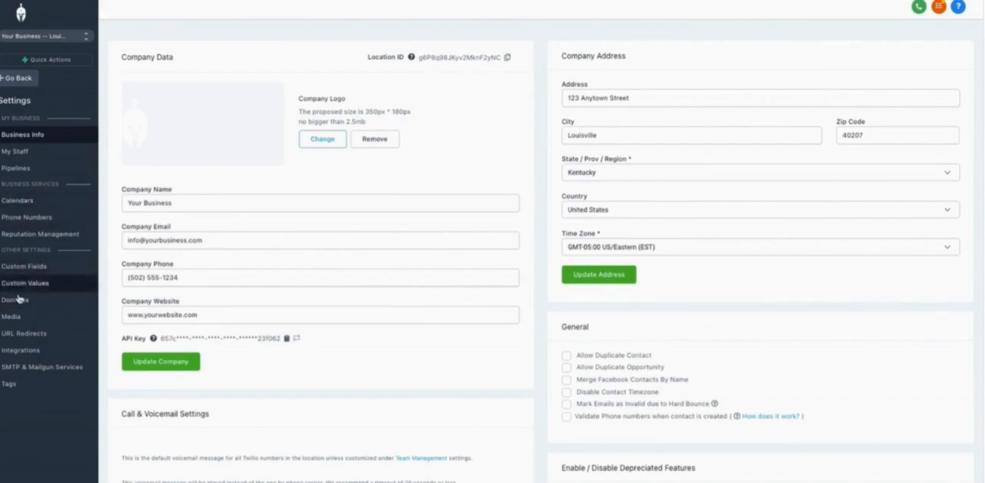
pyautogui.click(17, 300)
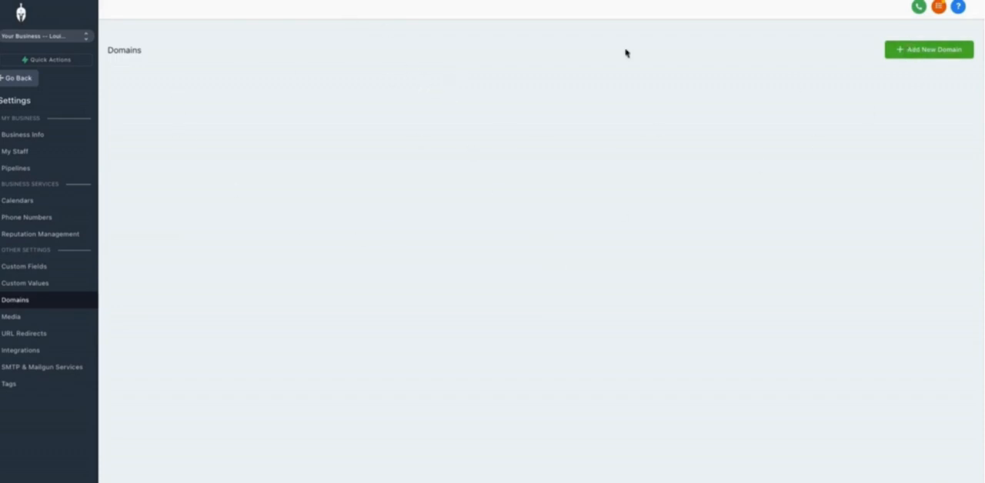
pyautogui.click(911, 55)
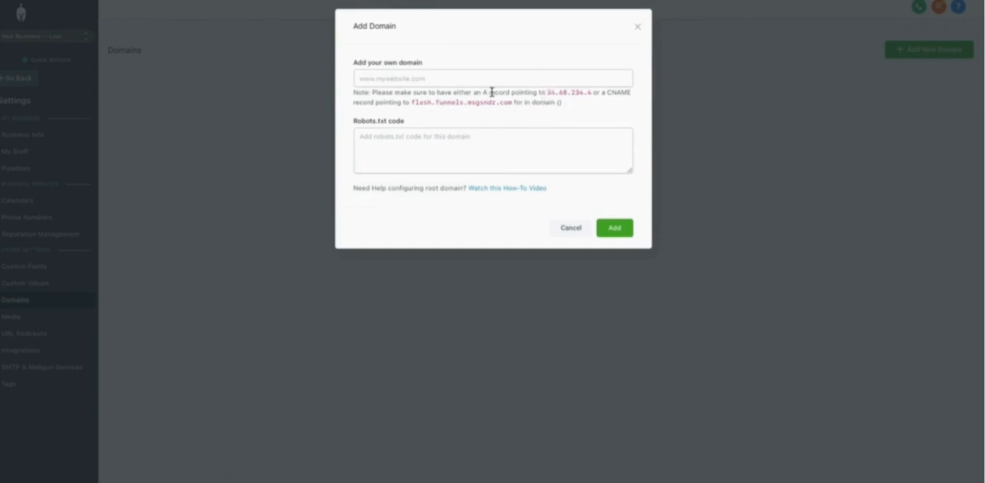
pyautogui.moveTo(546, 93); pyautogui.dragTo(591, 95)
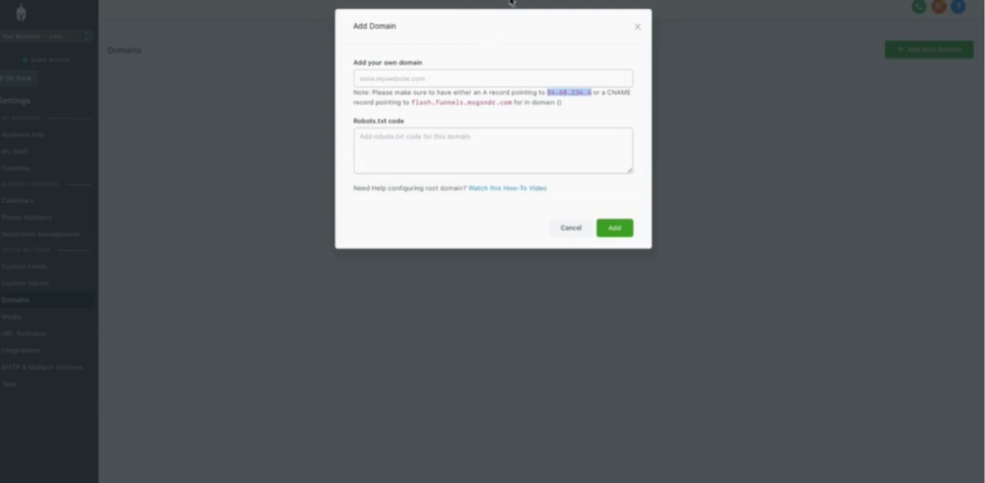
pyautogui.click(692, 1)
pyautogui.moveTo(376, 97); pyautogui.dragTo(571, 110)
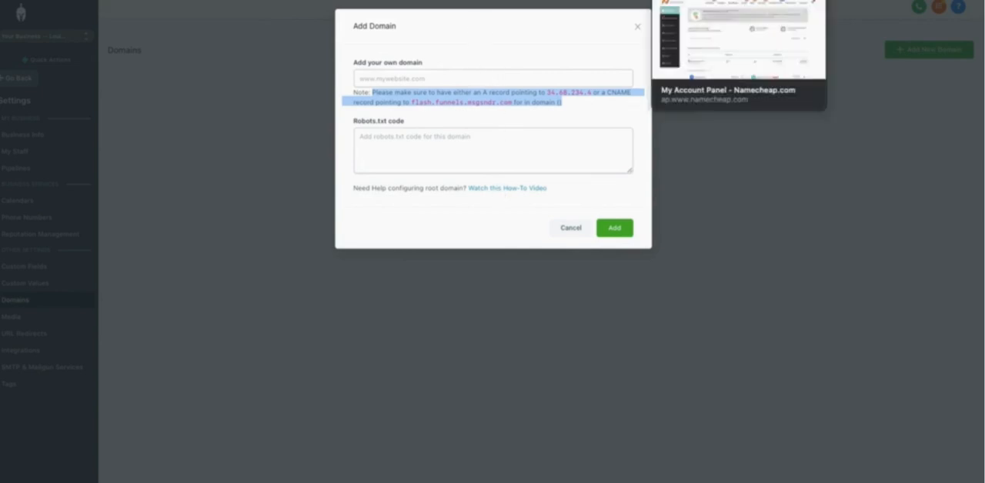
# Switch to Namecheap, open the account's domain list and look through the registered domains.
pyautogui.click(705, 0)
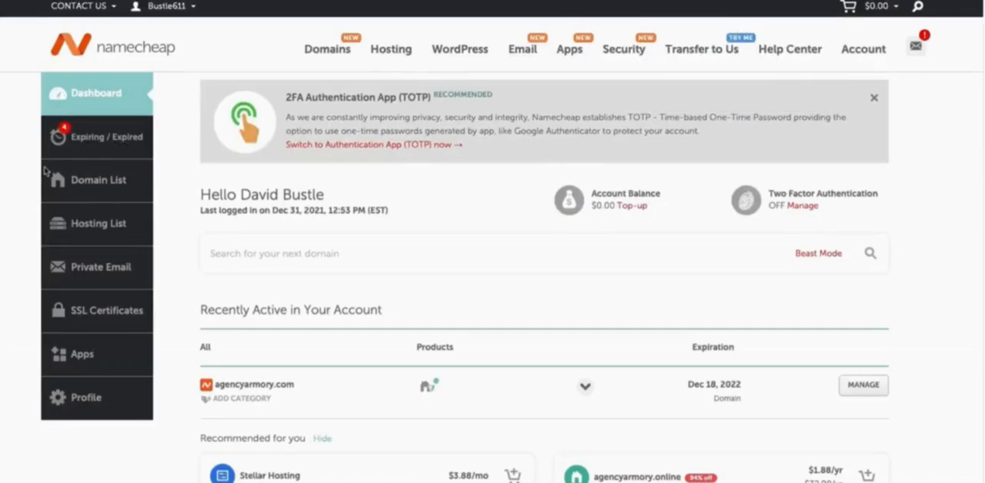
pyautogui.click(99, 182)
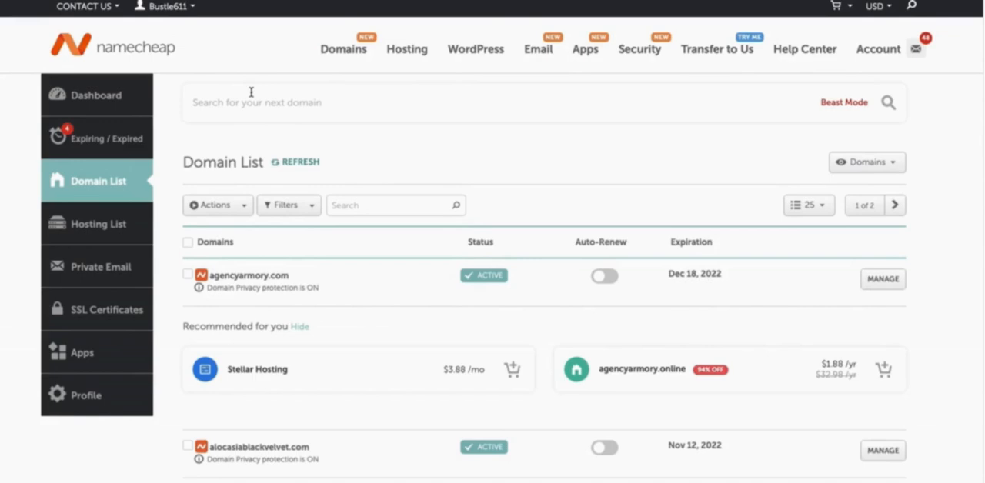
pyautogui.scroll(-4, 403, 149)
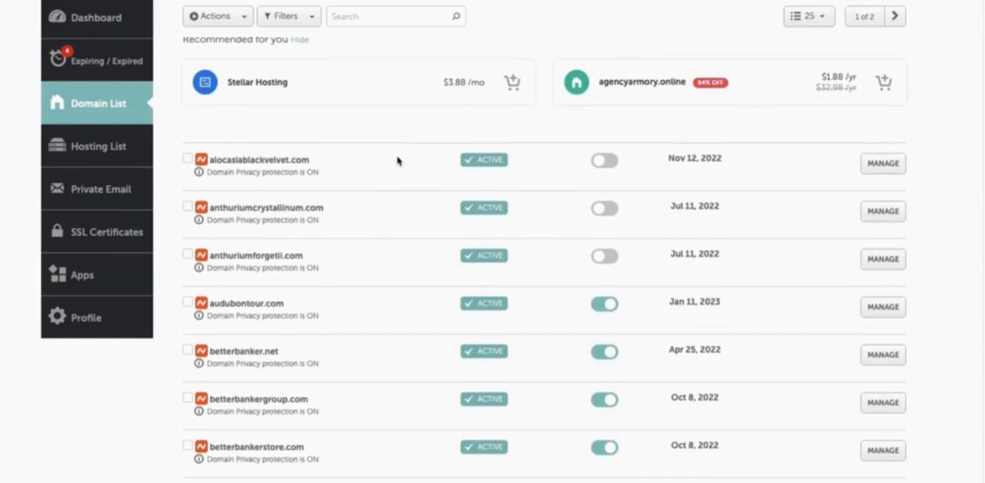
pyautogui.scroll(-1, 398, 165)
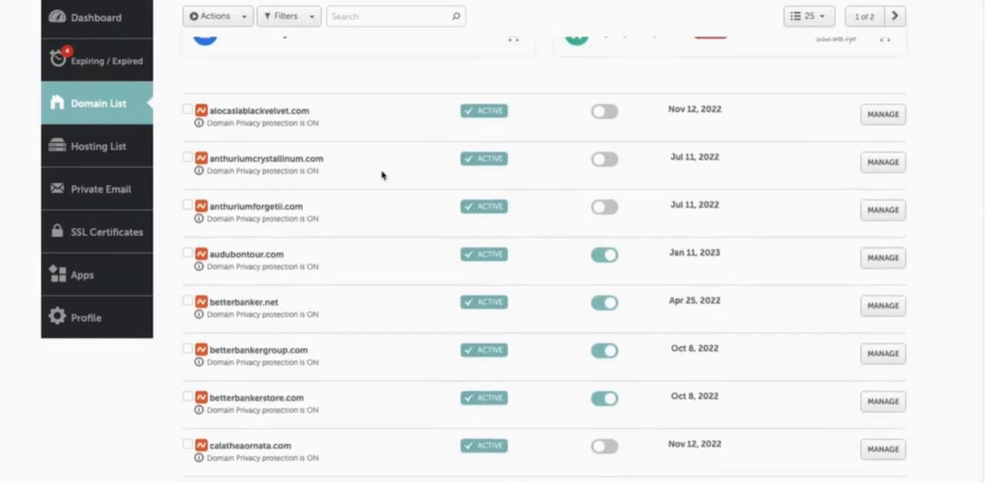
pyautogui.scroll(-1, 368, 202)
pyautogui.scroll(5, 368, 203)
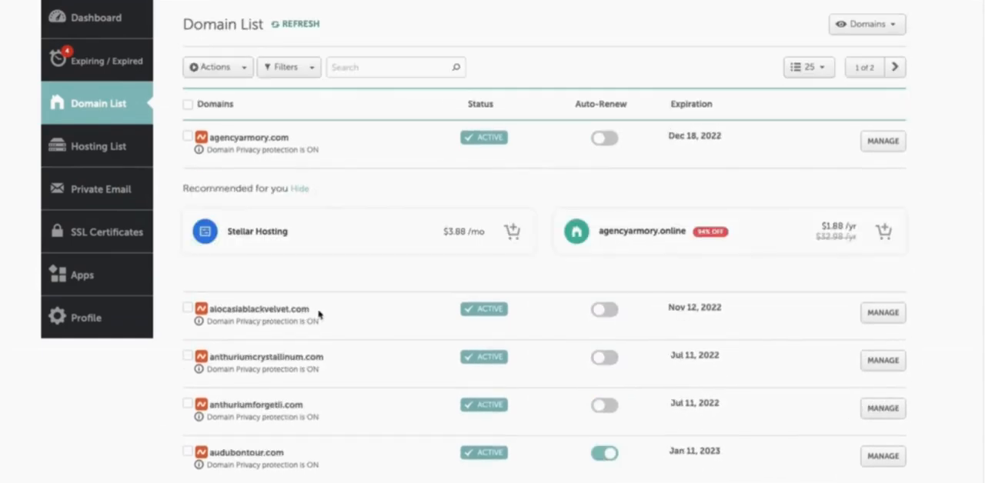
# Open the Advanced DNS settings of the domain alocasiablackvelvet.com.
pyautogui.moveTo(311, 309); pyautogui.dragTo(216, 310)
pyautogui.moveTo(326, 312); pyautogui.dragTo(210, 307)
pyautogui.hotkey('ctrl', 'c')
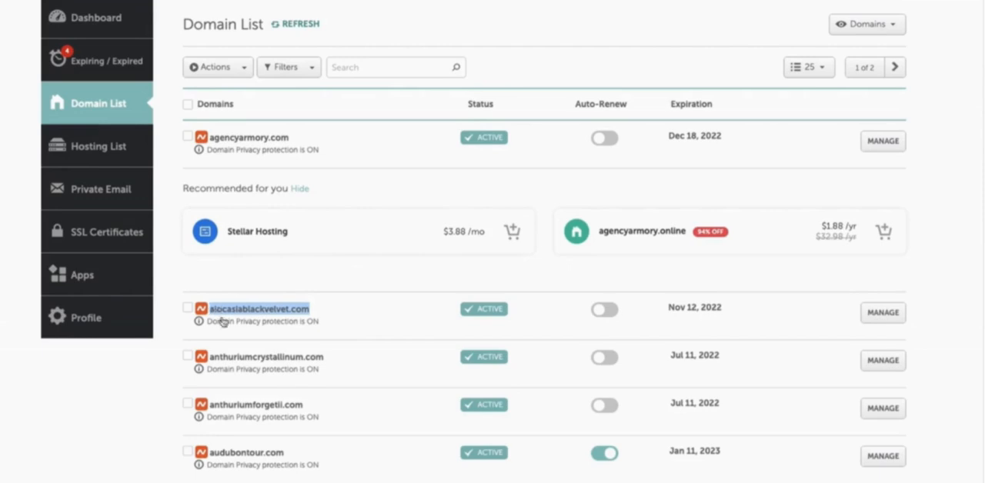
pyautogui.click(883, 314)
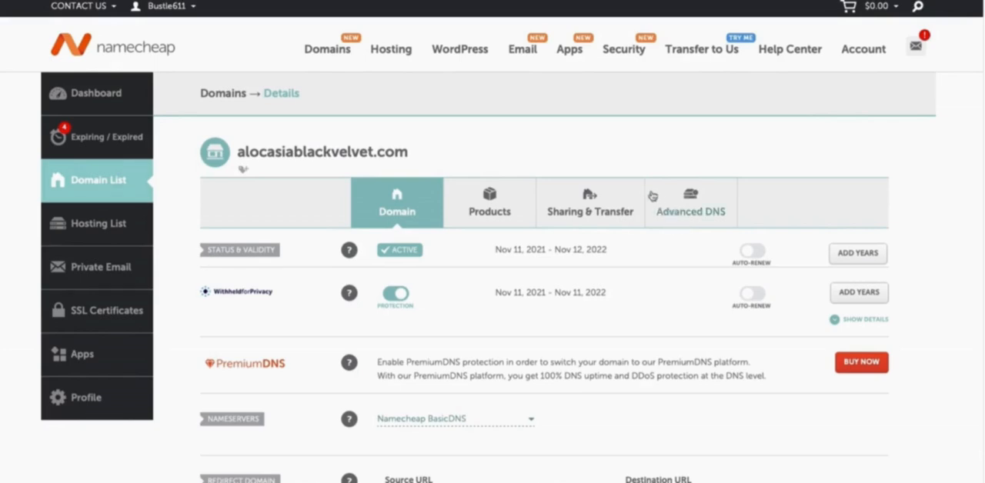
pyautogui.click(693, 213)
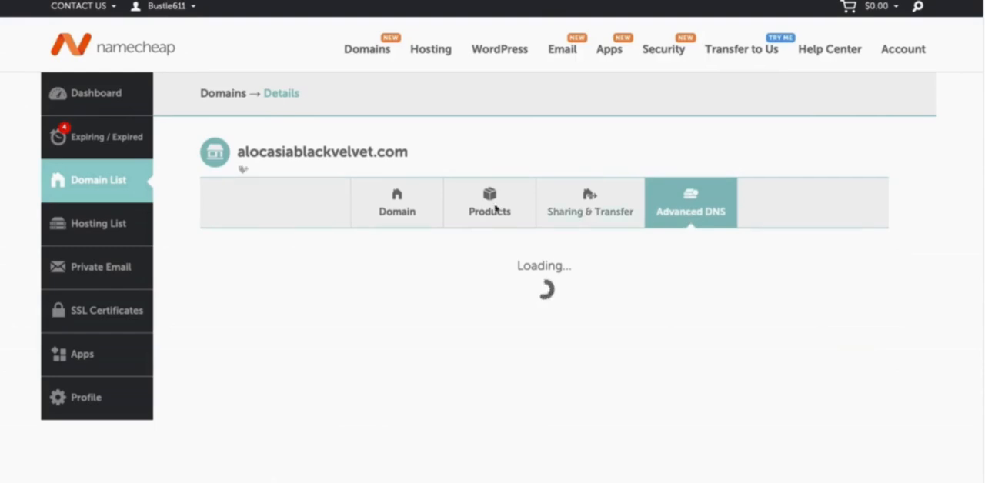
pyautogui.scroll(-1, 321, 250)
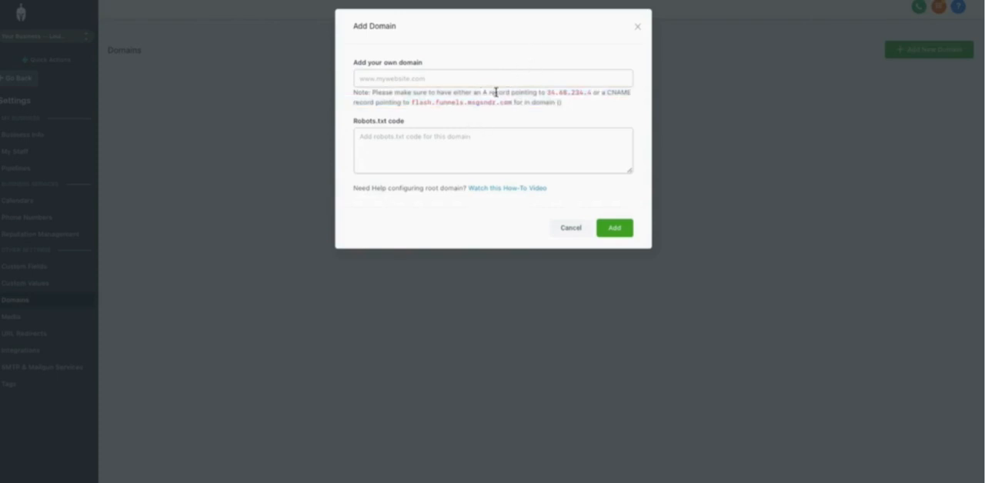
# Copy the A record IP address from the Add Domain note and save a Namecheap A record with host @ and value 34.68.234.4.
pyautogui.moveTo(547, 94); pyautogui.dragTo(592, 98)
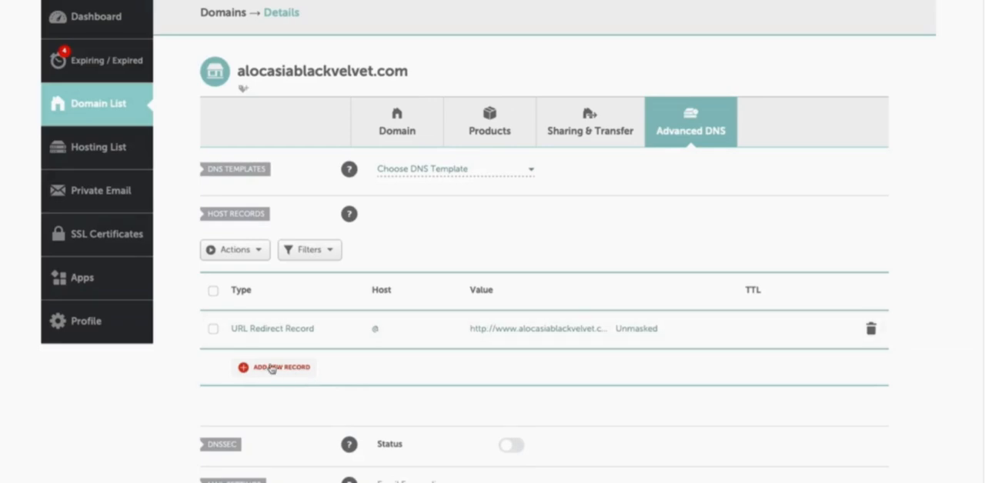
pyautogui.click(272, 368)
pyautogui.scroll(-2, 272, 368)
pyautogui.click(270, 212)
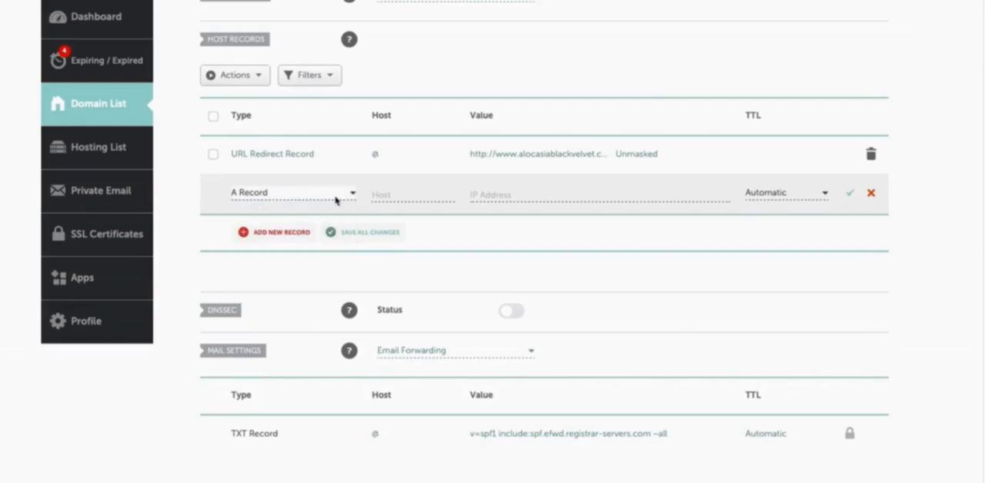
pyautogui.click(387, 194)
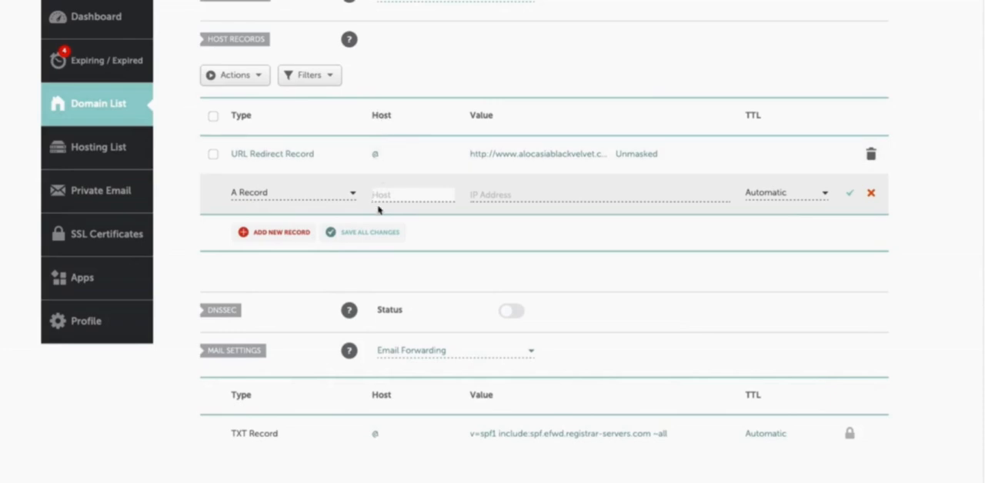
pyautogui.write('@')
pyautogui.click(487, 193)
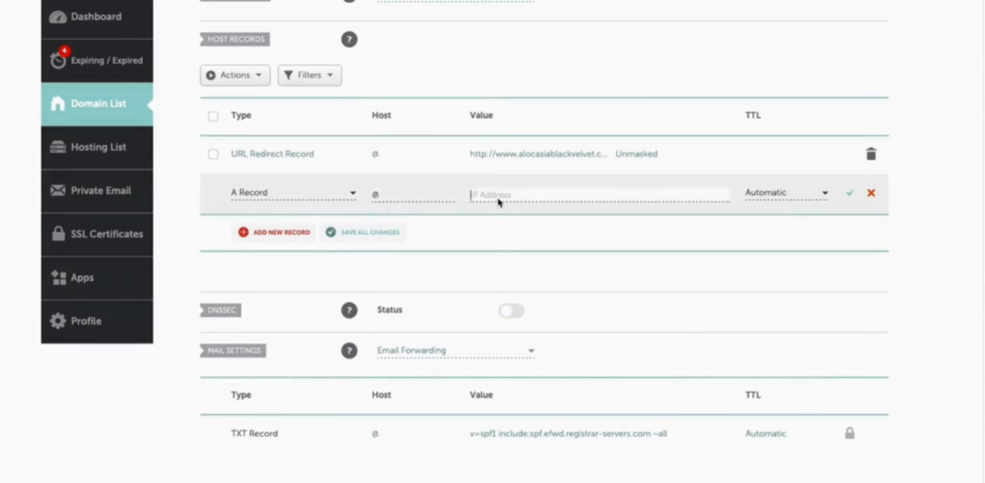
pyautogui.write('34.68.234.4')
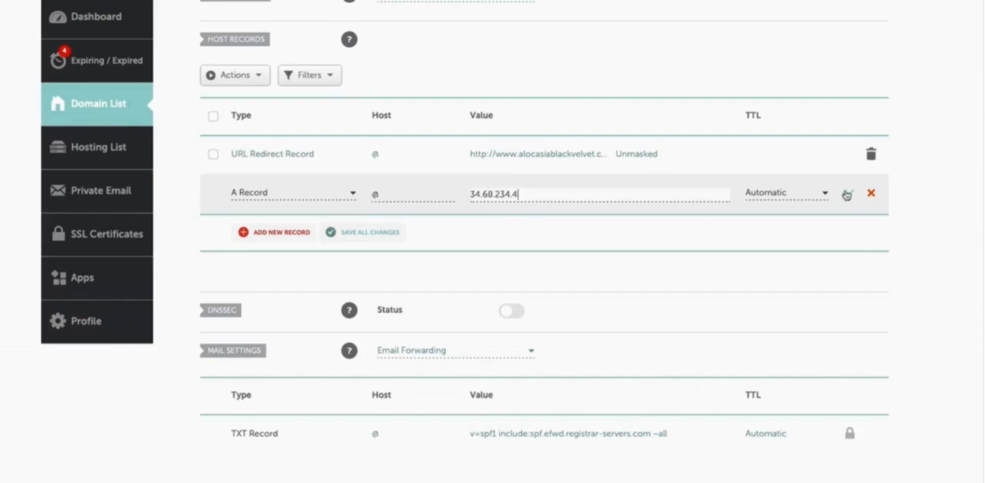
pyautogui.click(850, 193)
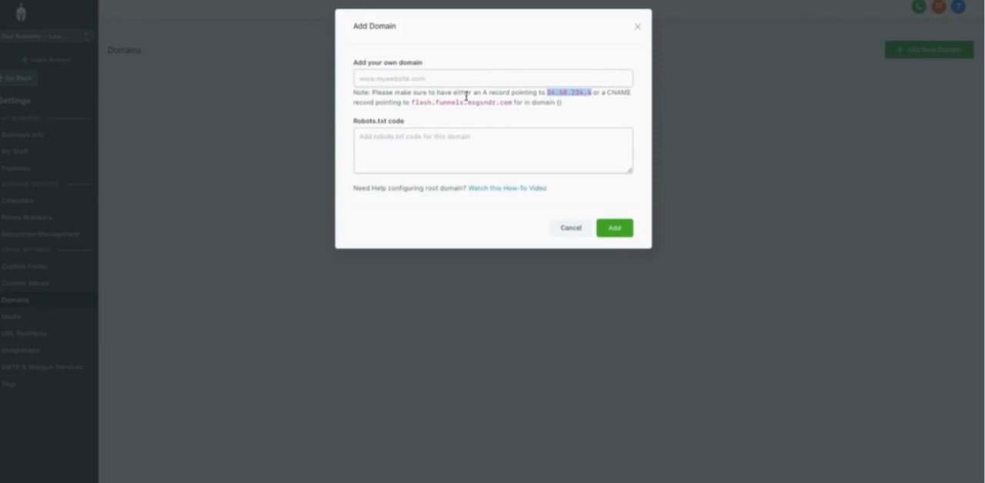
# Copy the CNAME target from the Add Domain note and save a Namecheap CNAME record with host www and target flash.funnels.msgsndr.com.
pyautogui.moveTo(412, 104); pyautogui.dragTo(513, 104)
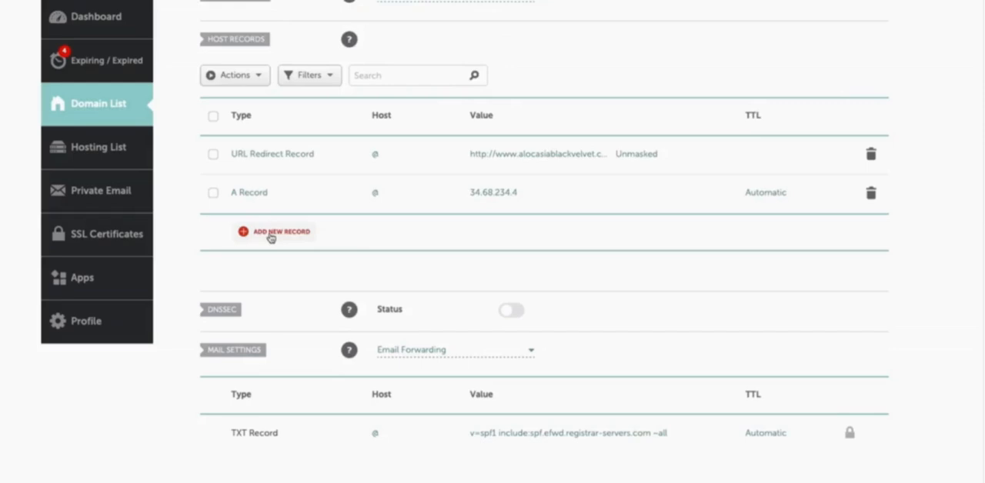
pyautogui.click(270, 237)
pyautogui.scroll(-2, 269, 240)
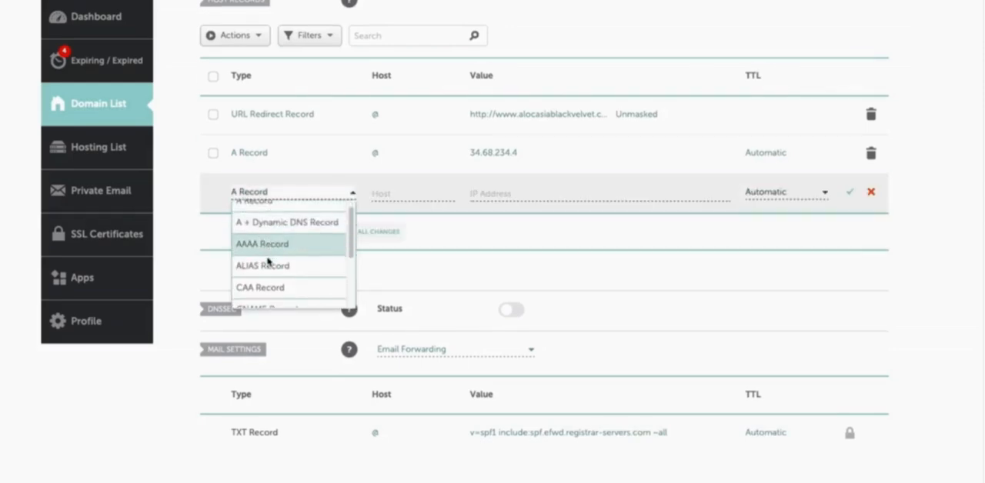
pyautogui.click(278, 277)
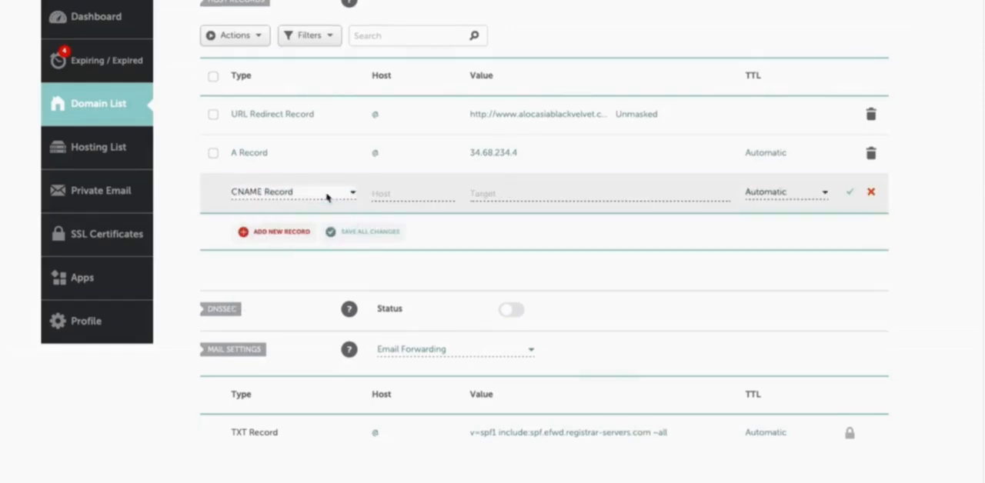
pyautogui.click(390, 194)
pyautogui.write('w')
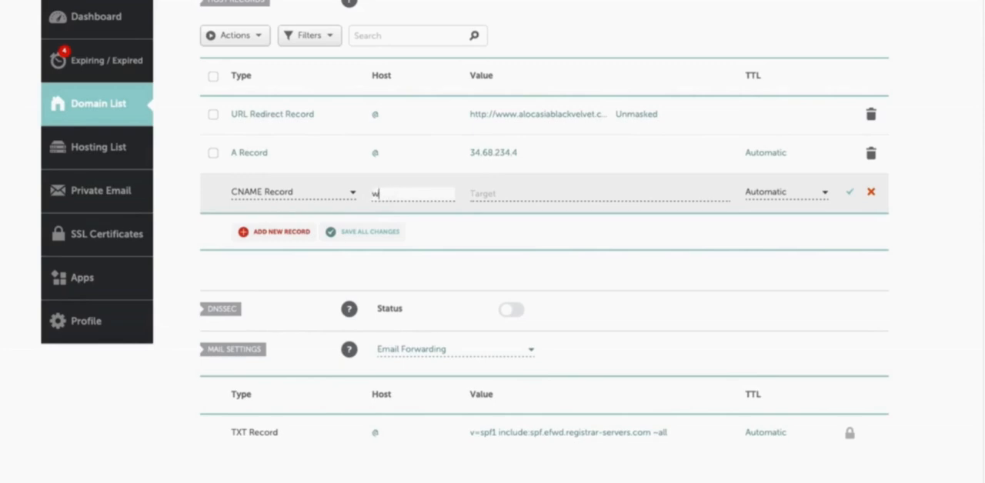
pyautogui.write('ww')
pyautogui.click(475, 192)
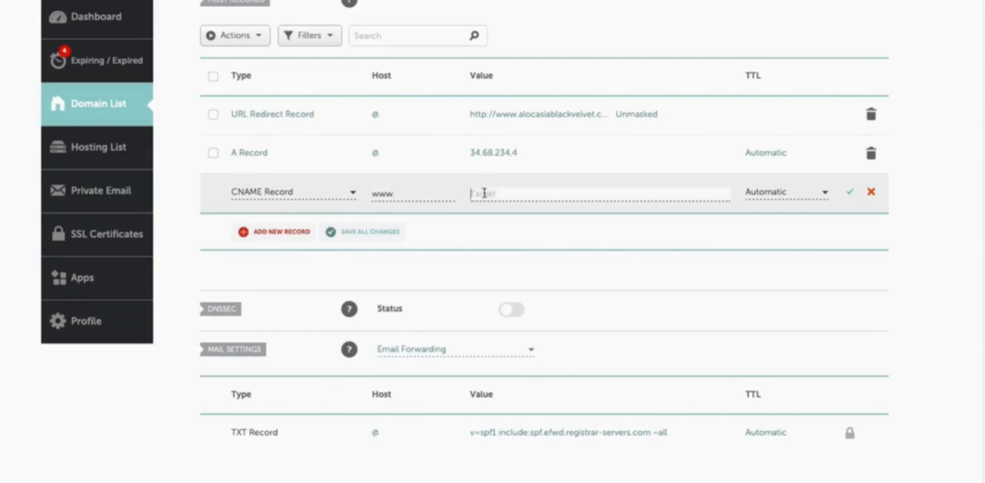
pyautogui.write('flash.funnels.msgsndr.com')
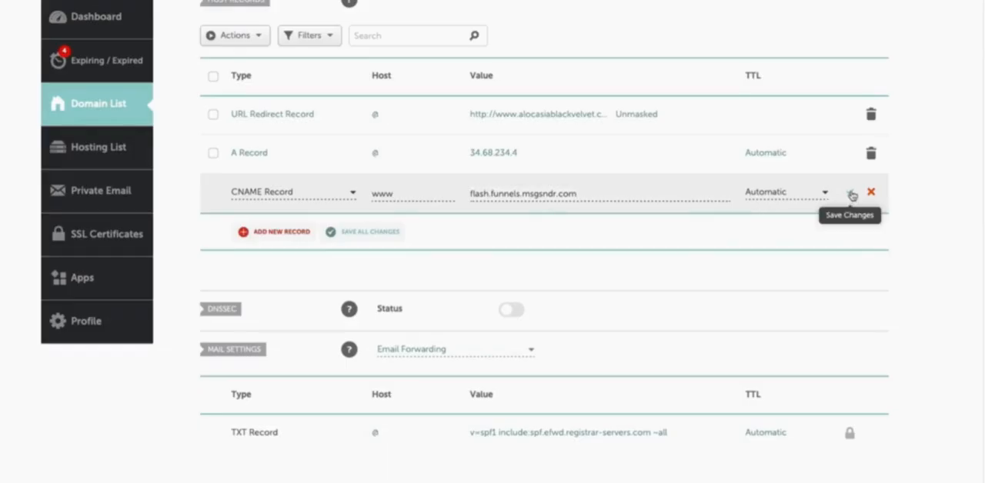
pyautogui.click(852, 195)
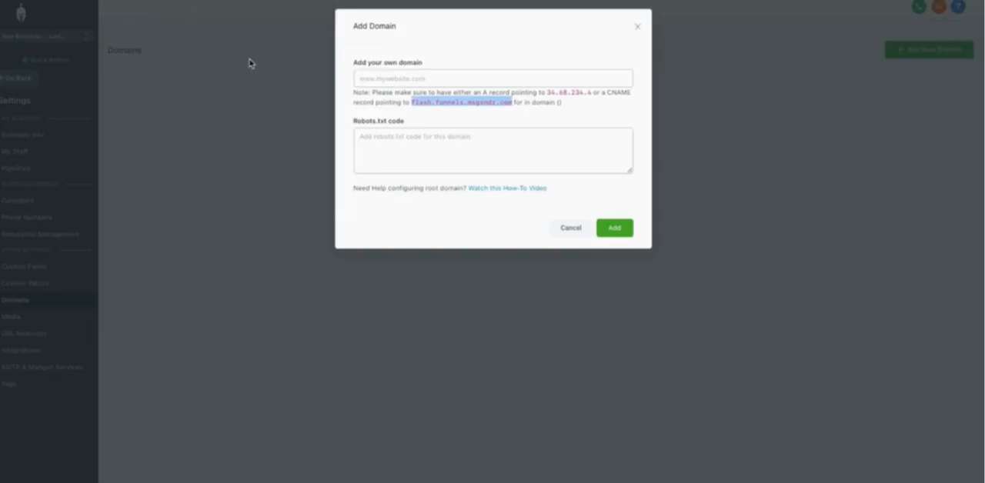
pyautogui.click(394, 79)
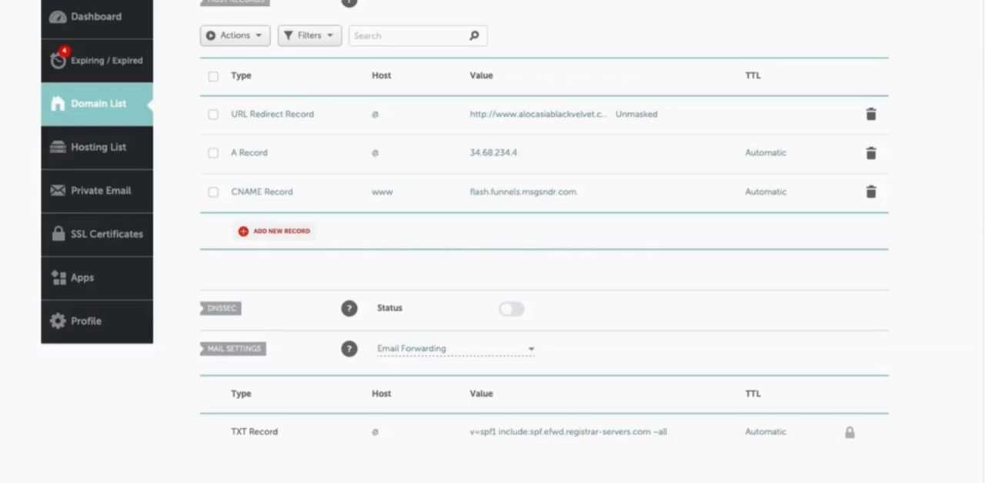
pyautogui.scroll(3, 297, 89)
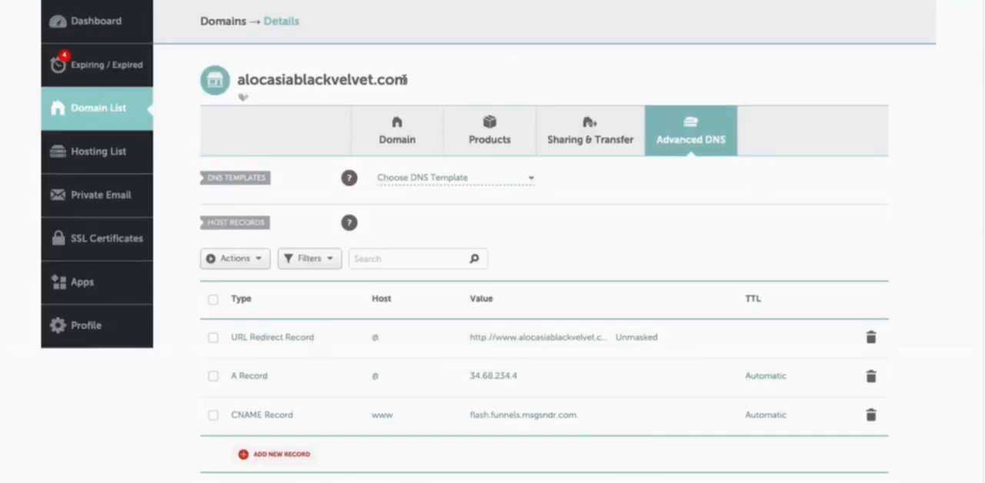
pyautogui.moveTo(408, 80); pyautogui.dragTo(241, 79)
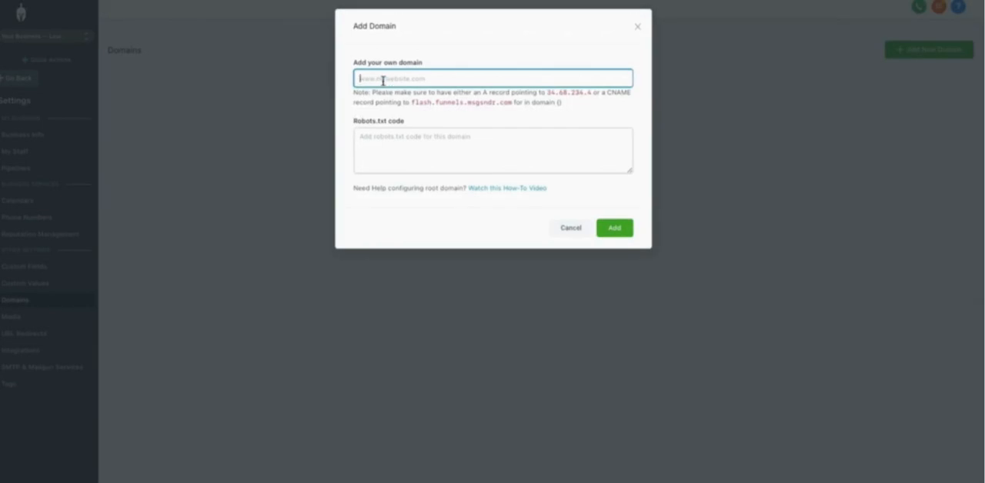
pyautogui.hotkey('ctrl', 'v')
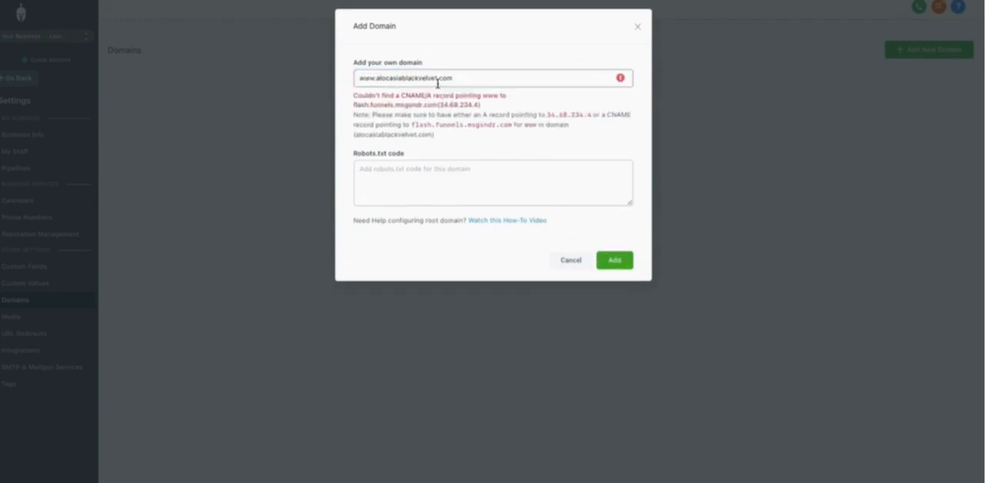
pyautogui.click(612, 261)
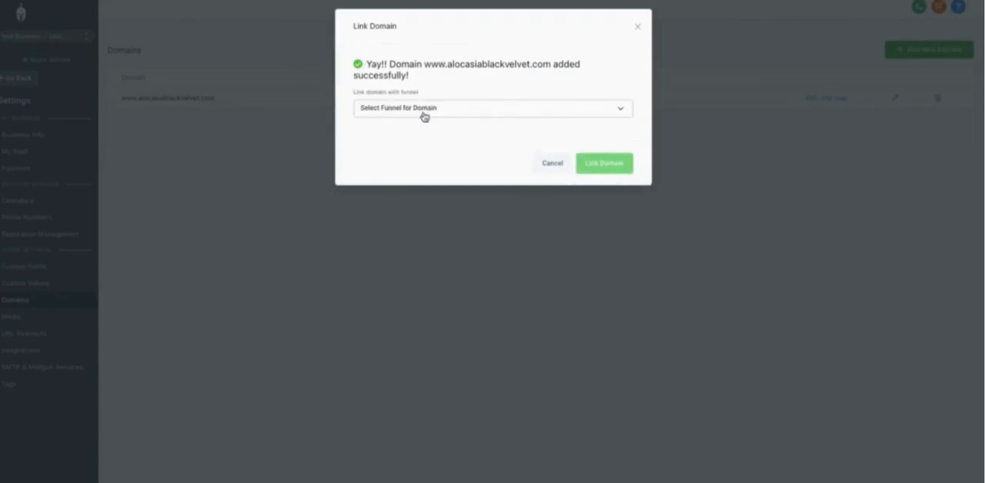
# View the funnels available for the new domain and dismiss the Link Domain dialog without linking one.
pyautogui.click(424, 114)
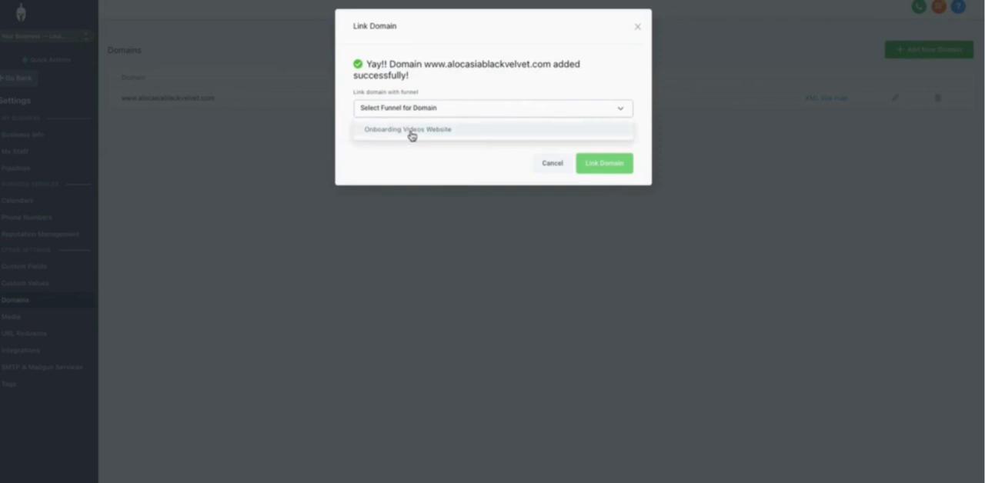
pyautogui.click(638, 38)
pyautogui.click(637, 40)
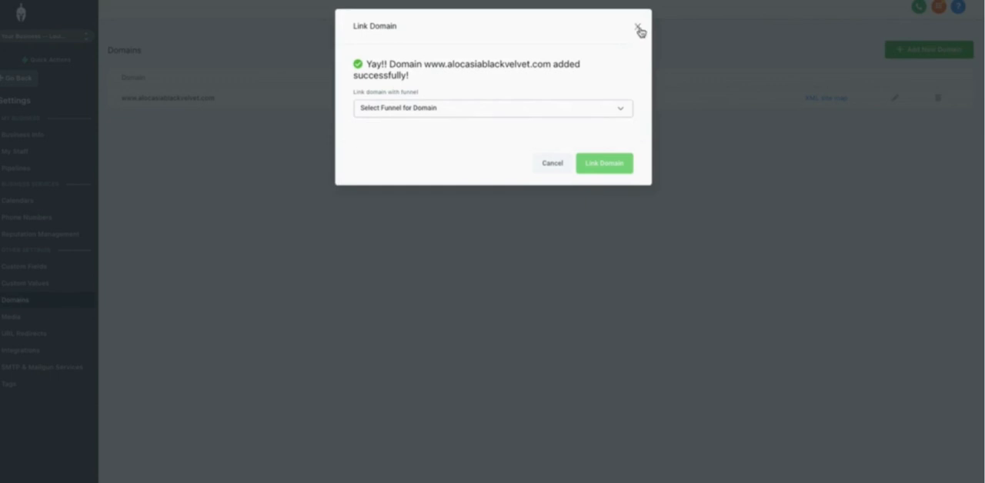
pyautogui.click(549, 163)
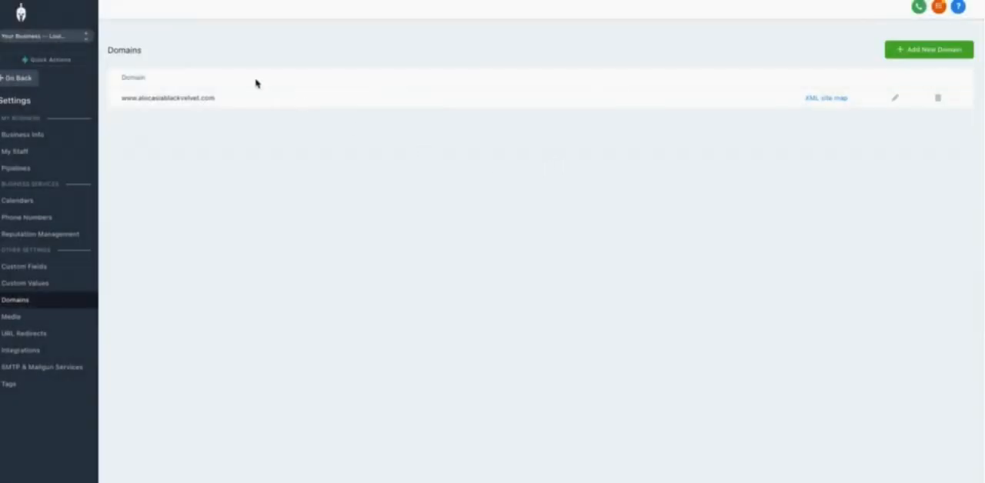
# Add alocasiablackvelvet.com without the www prefix as another domain and dismiss the Link Domain dialog without linking a funnel.
pyautogui.click(923, 52)
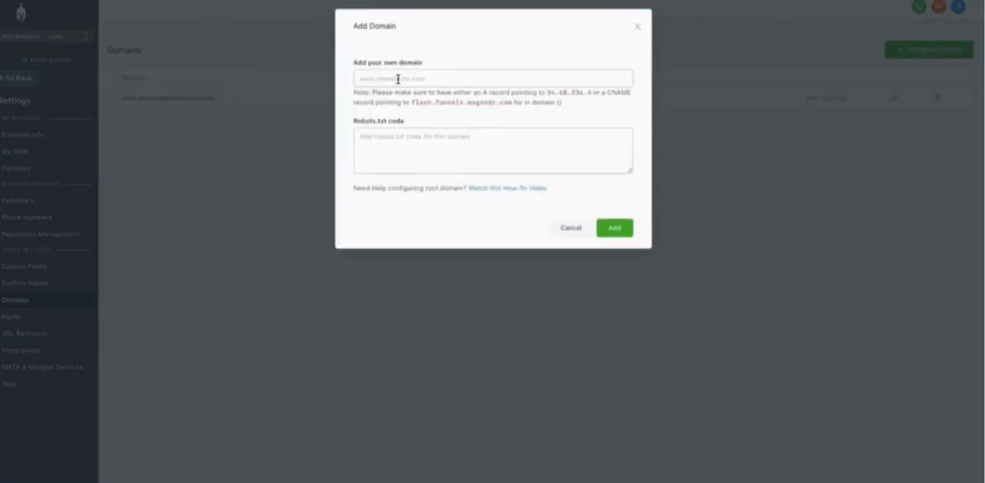
pyautogui.click(398, 79)
pyautogui.write('alocasiablackvelvet.com')
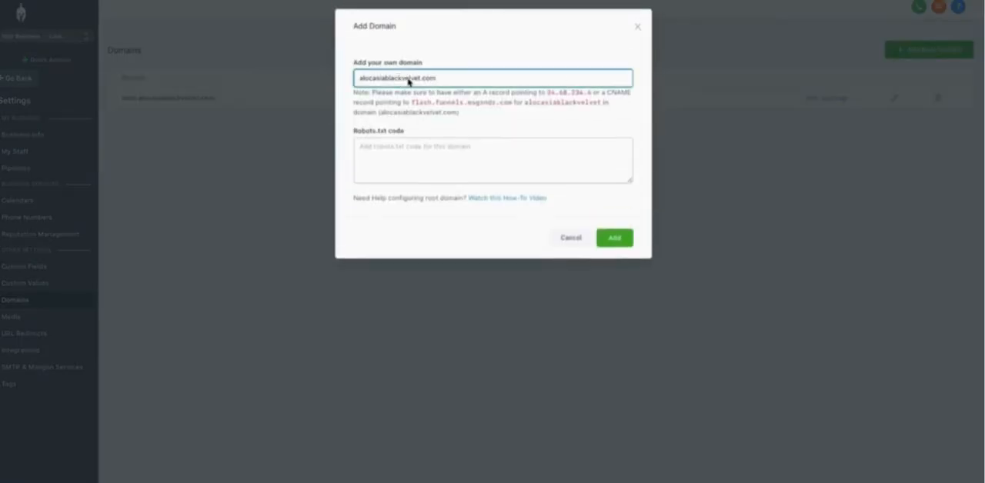
pyautogui.click(617, 236)
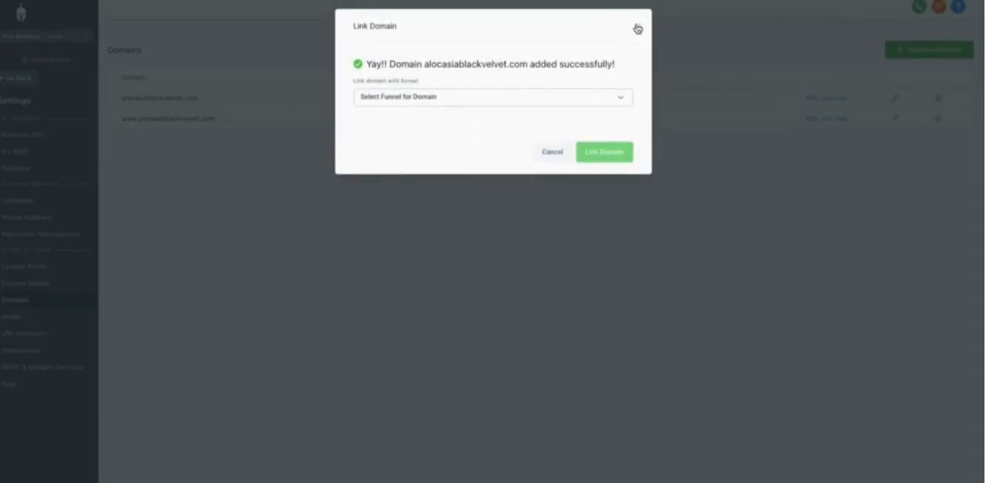
pyautogui.click(639, 27)
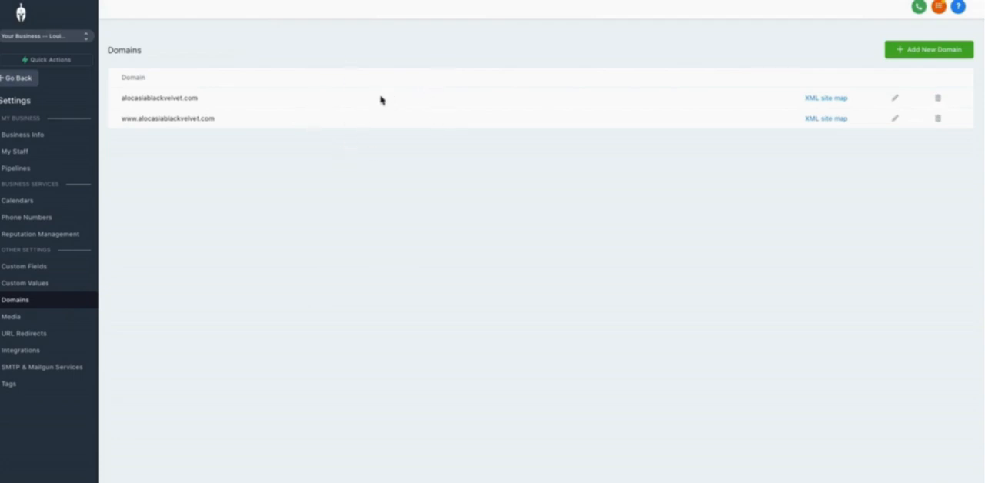
# Set the default page of alocasiablackvelvet.com to Onboarding Videos Website / Home and save the domain.
pyautogui.click(895, 99)
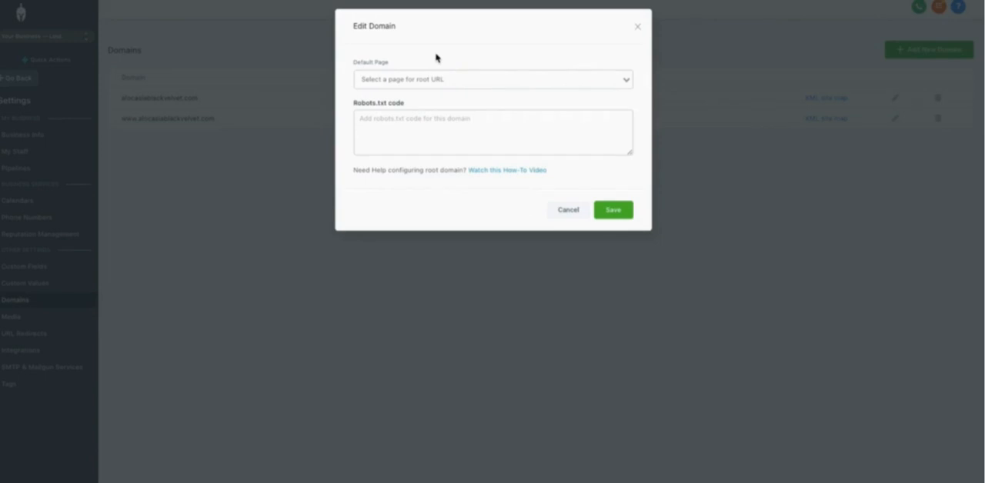
pyautogui.click(403, 82)
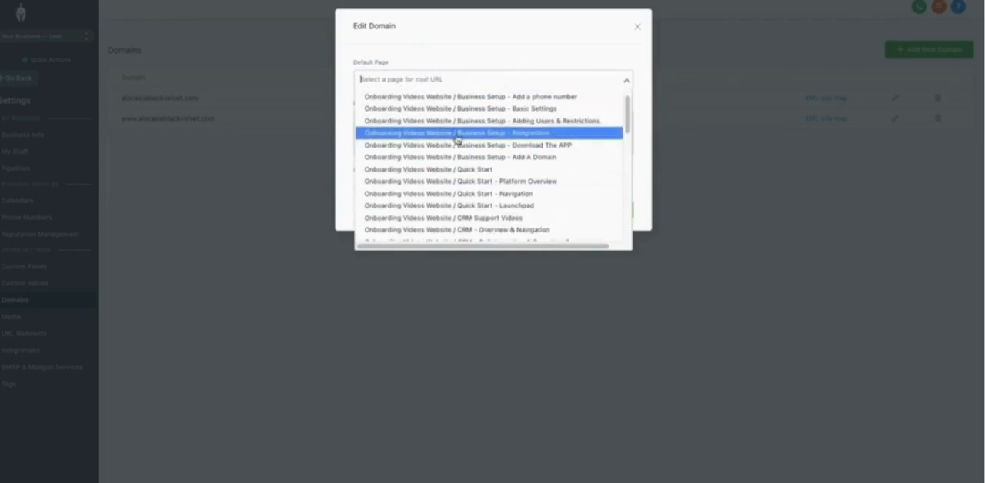
pyautogui.click(411, 97)
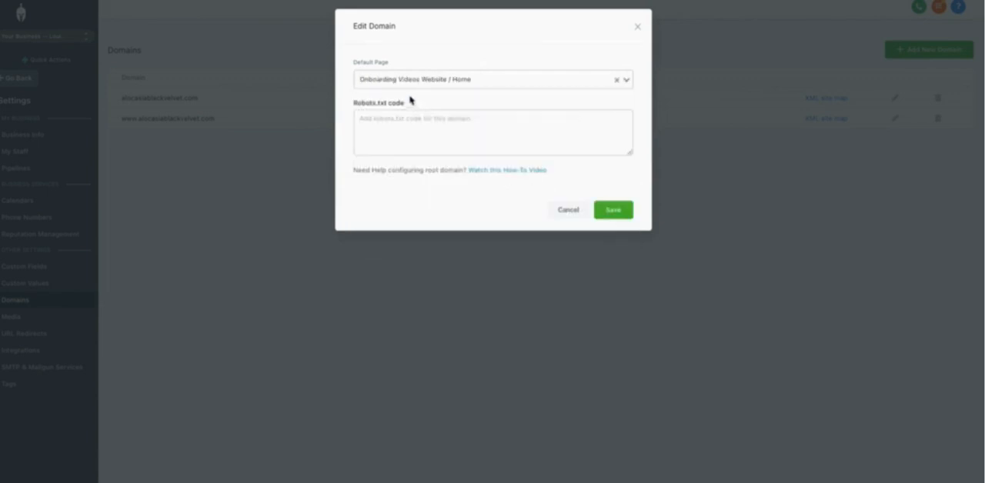
pyautogui.click(620, 213)
pyautogui.click(617, 216)
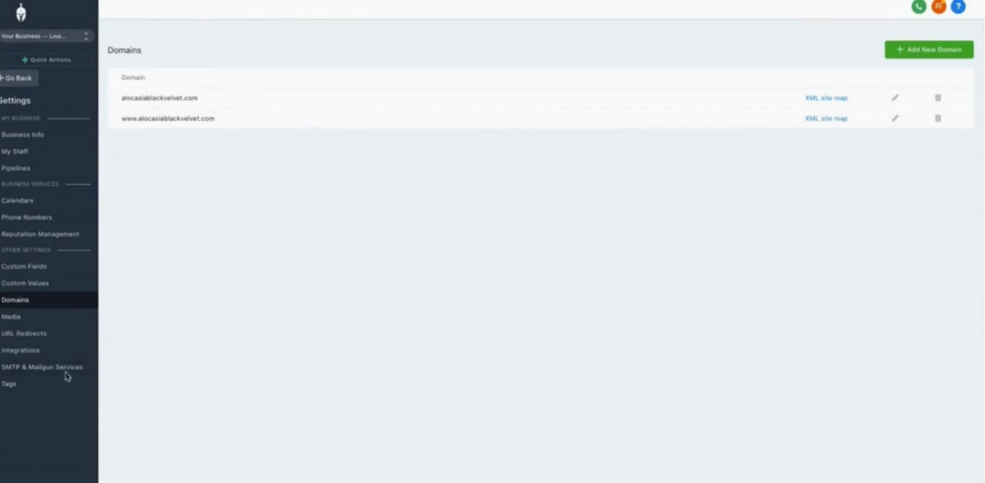
# Leave the account settings and open the settings of the Onboarding Videos Website under Sites.
pyautogui.click(23, 83)
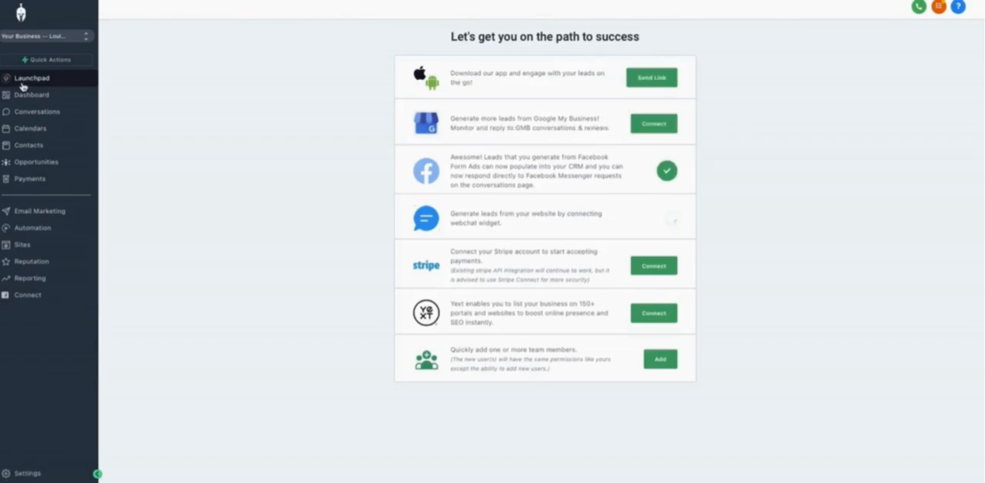
pyautogui.click(43, 246)
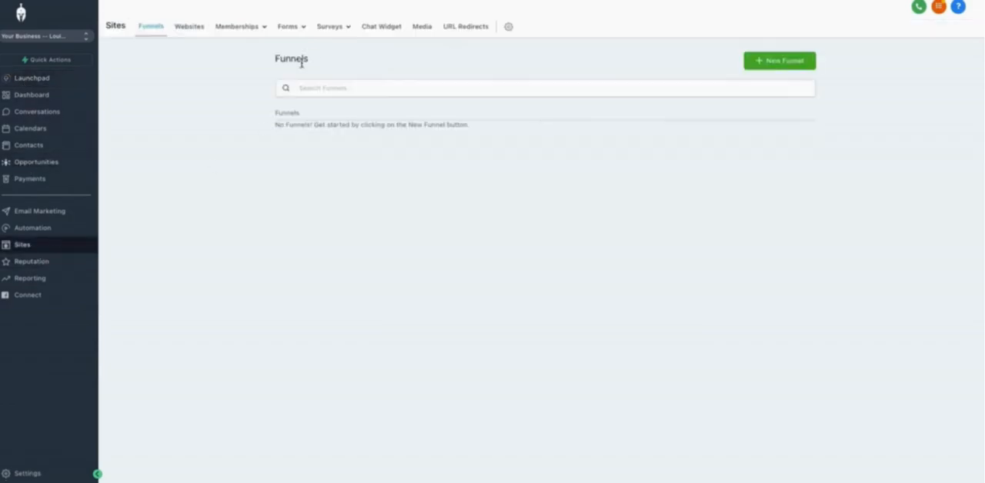
pyautogui.click(191, 29)
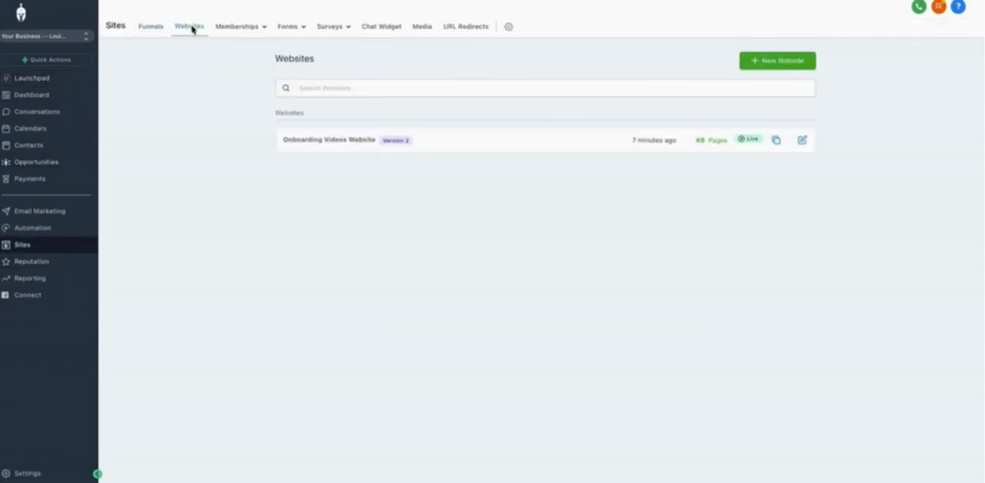
pyautogui.click(328, 144)
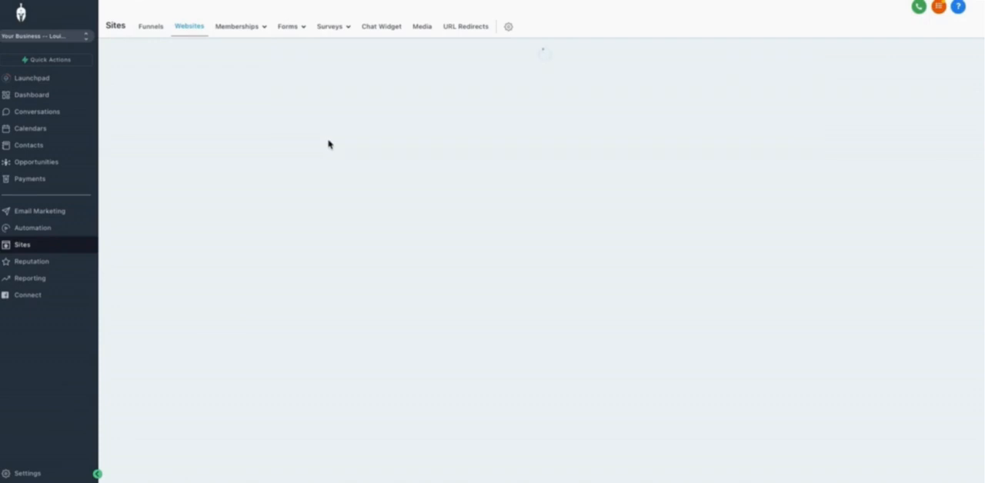
pyautogui.click(194, 83)
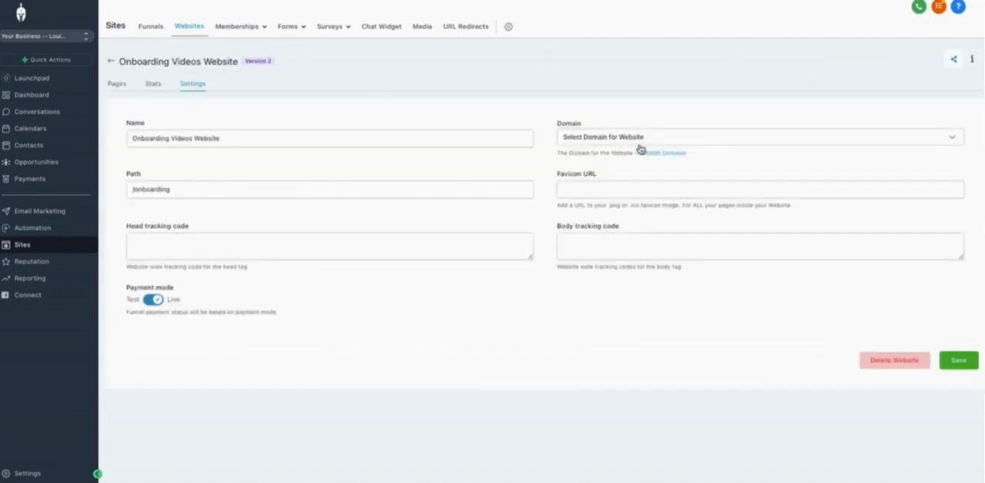
pyautogui.click(681, 139)
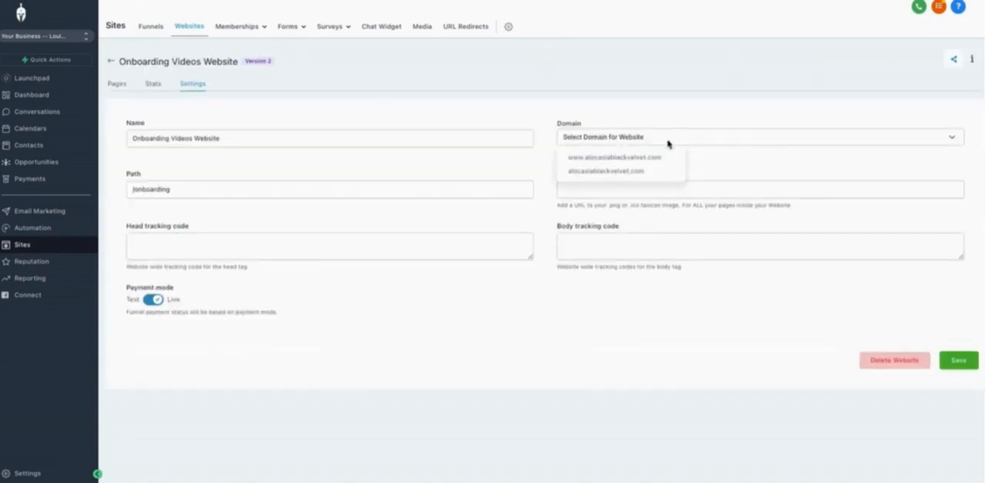
pyautogui.click(601, 158)
pyautogui.click(958, 361)
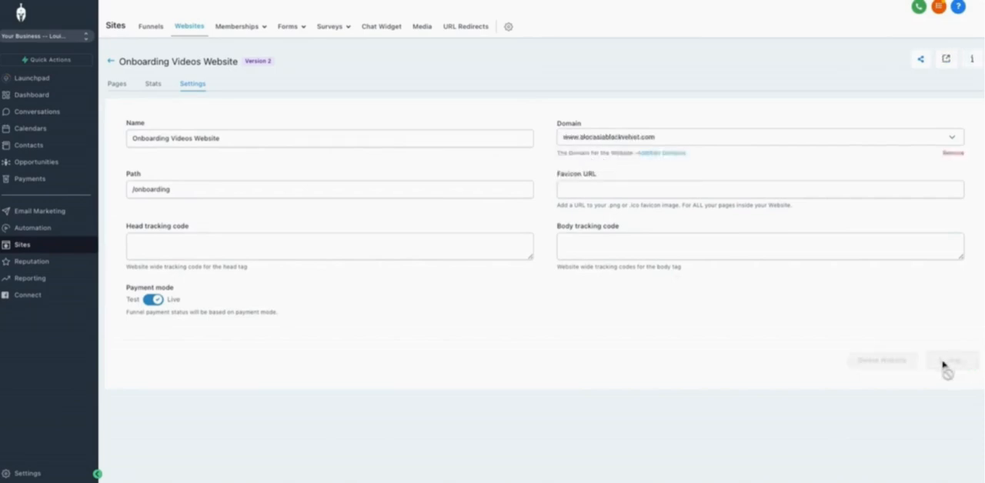